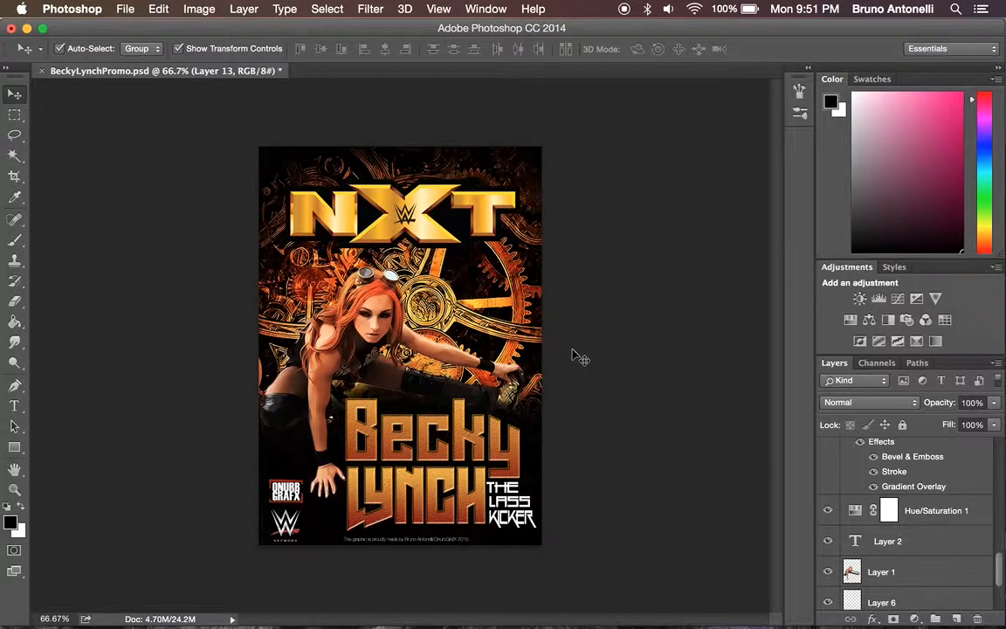
- Review the poster's layer stack from the uppermost text layer down to the Background
scroll(899, 476, up, 10)
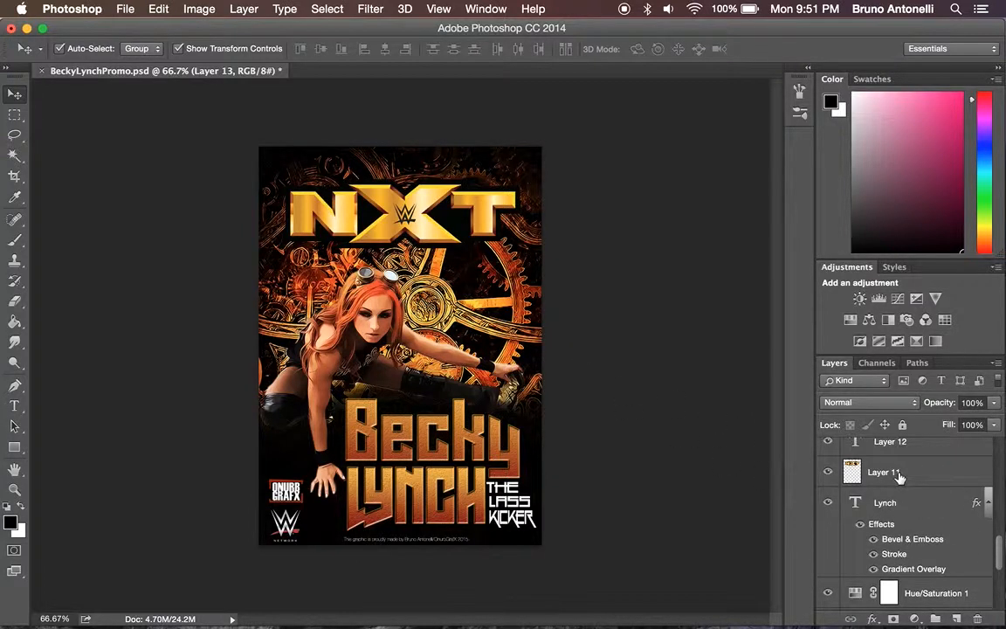
scroll(899, 478, up, 5)
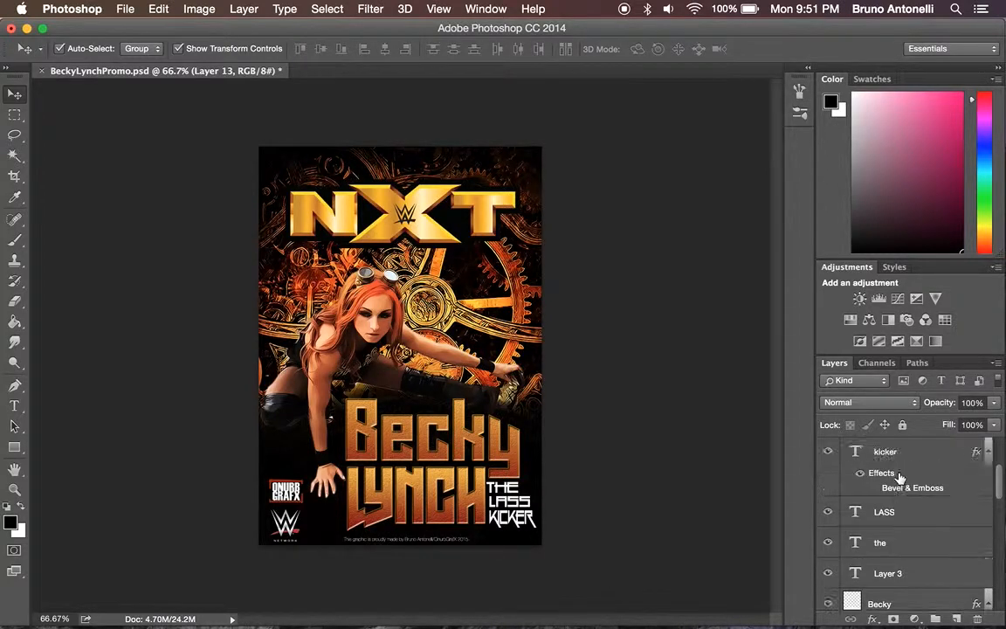
scroll(899, 479, up, 3)
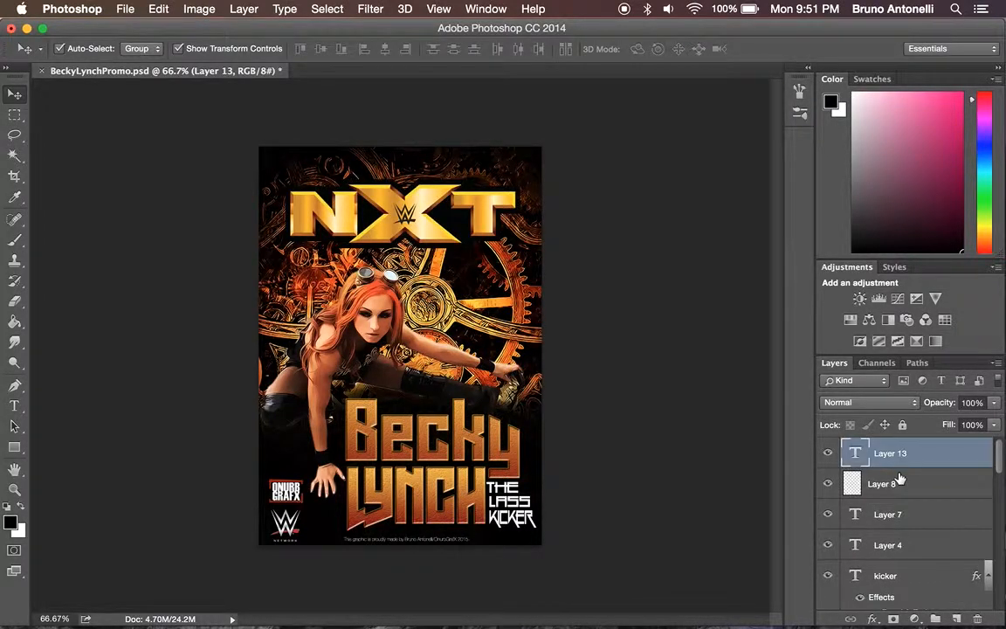
scroll(899, 478, down, 10)
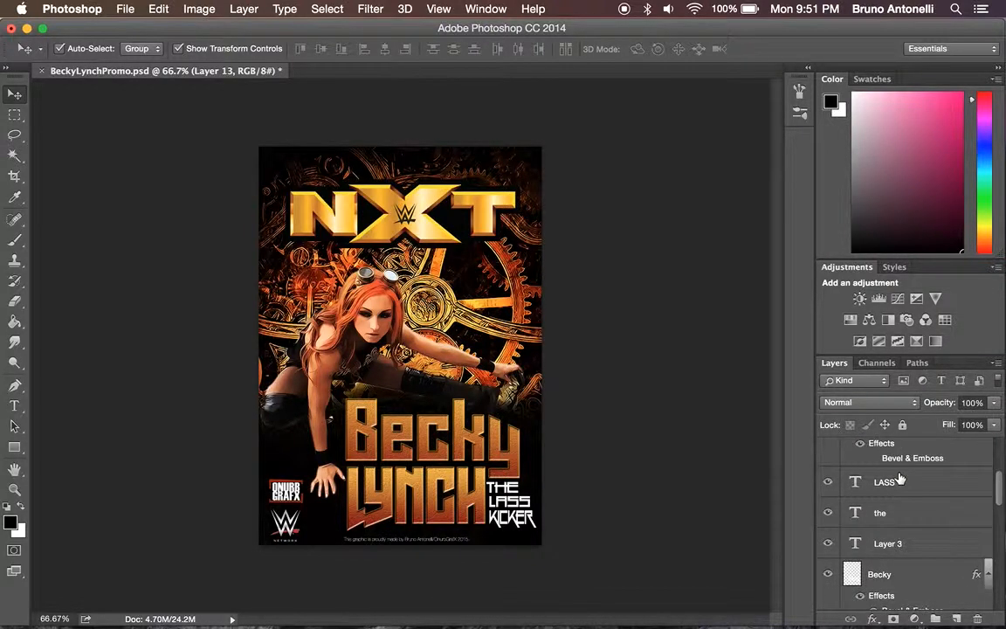
scroll(899, 479, down, 4)
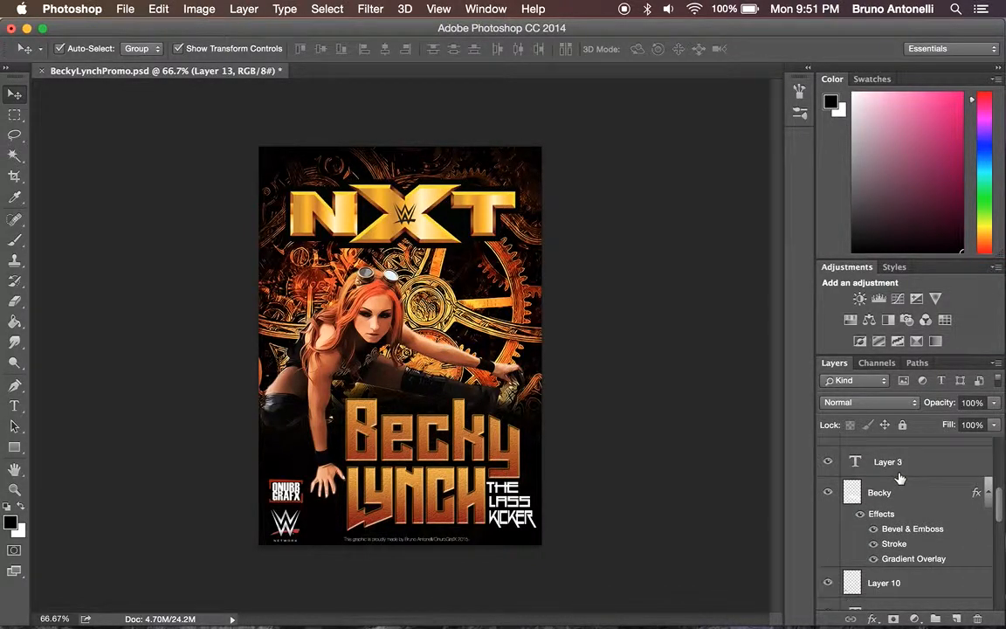
scroll(899, 479, down, 8)
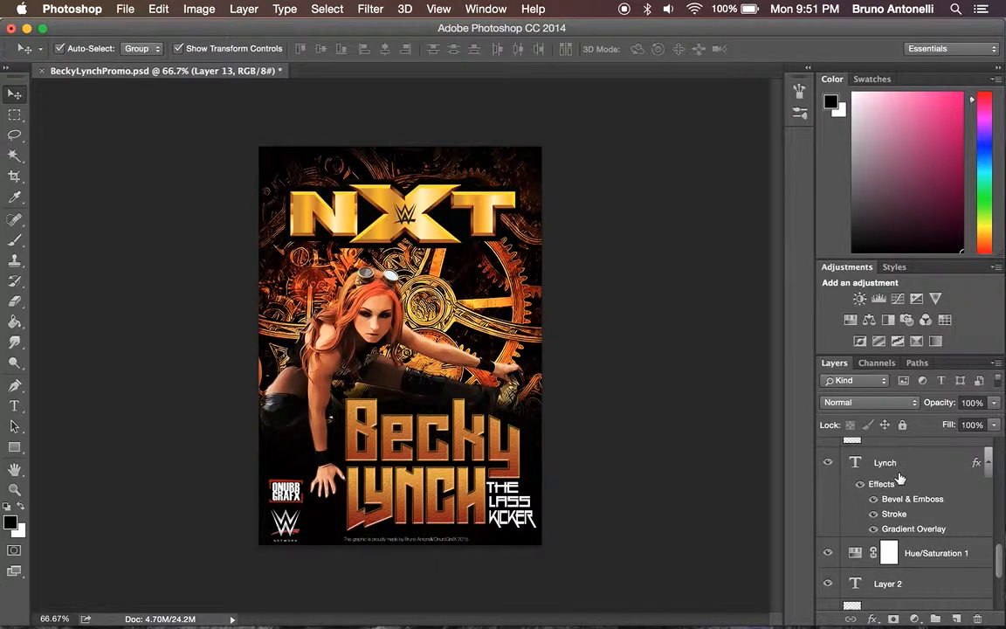
scroll(899, 479, down, 3)
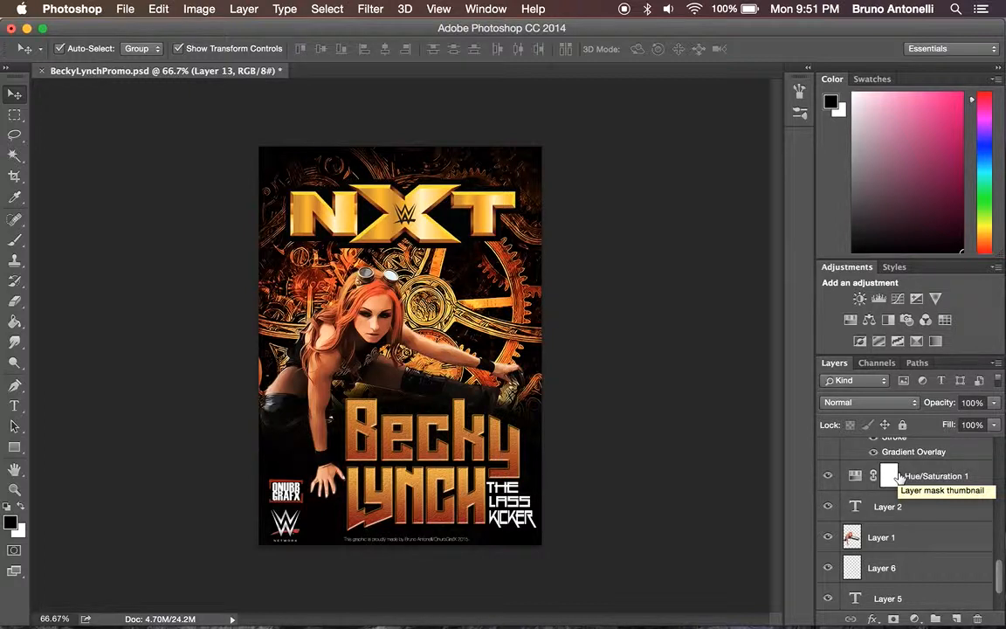
scroll(900, 476, down, 3)
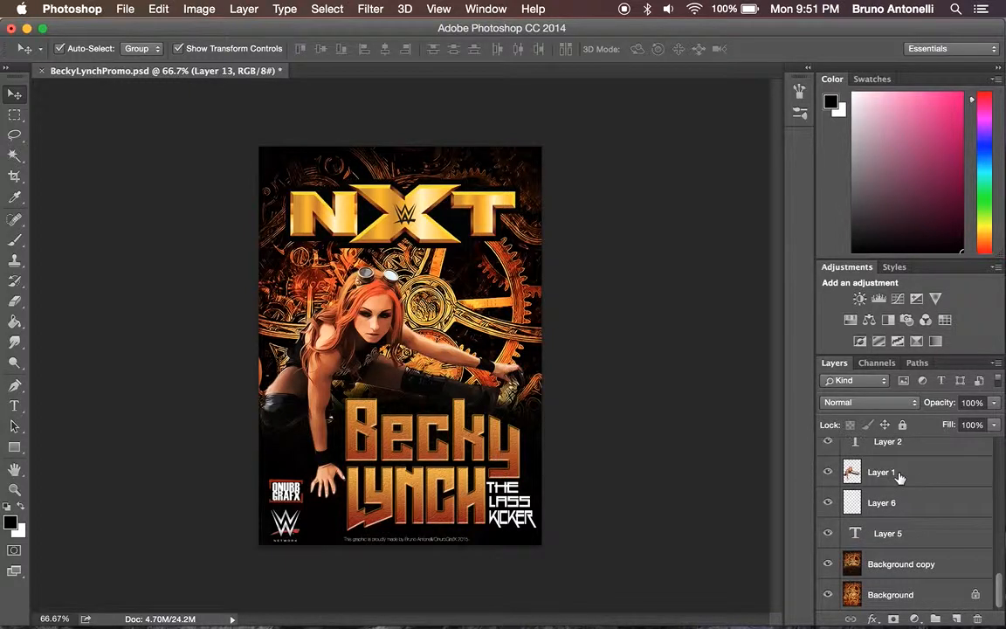
- Compare the poster with and without the Hue/Saturation 1 adjustment layer, leaving that layer hidden
scroll(900, 476, up, 3)
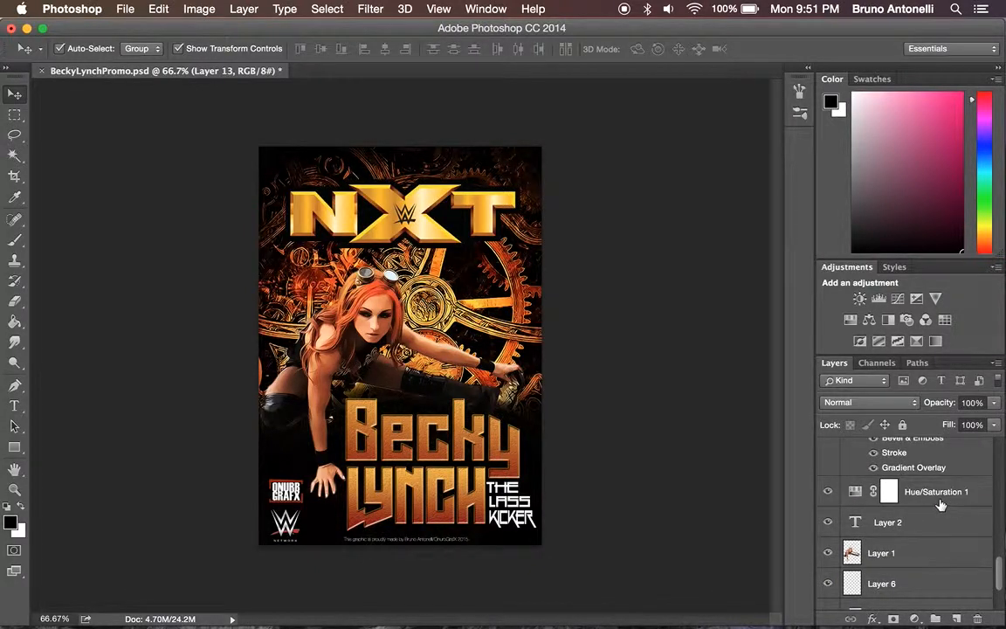
click(828, 494)
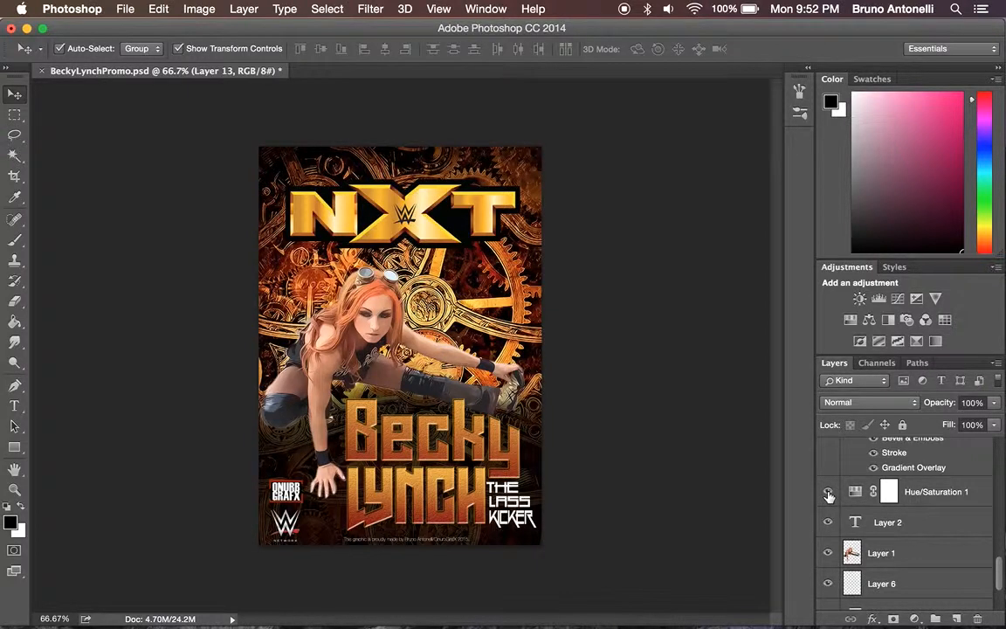
click(828, 494)
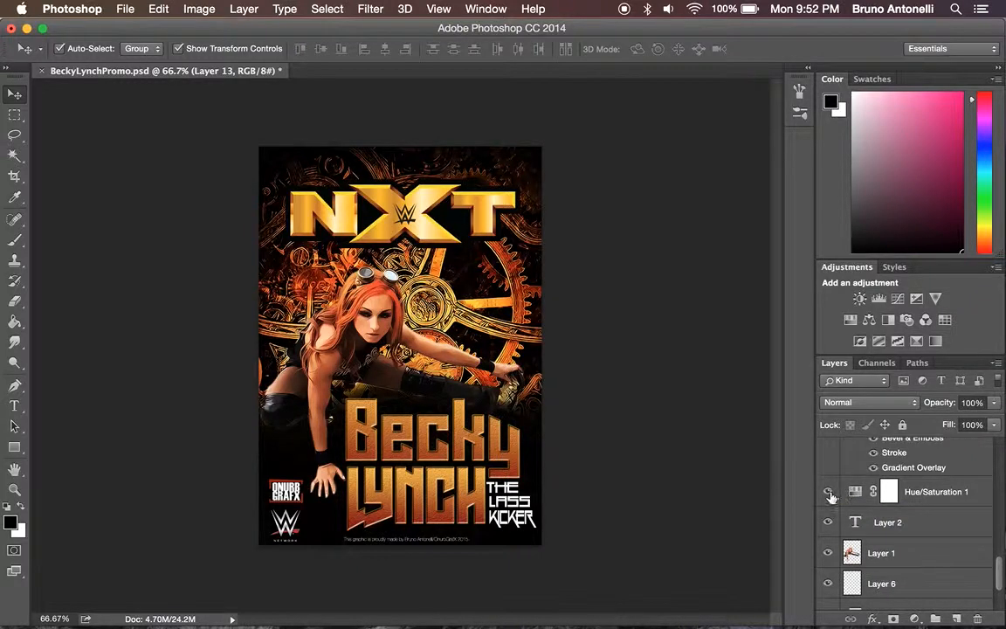
click(829, 494)
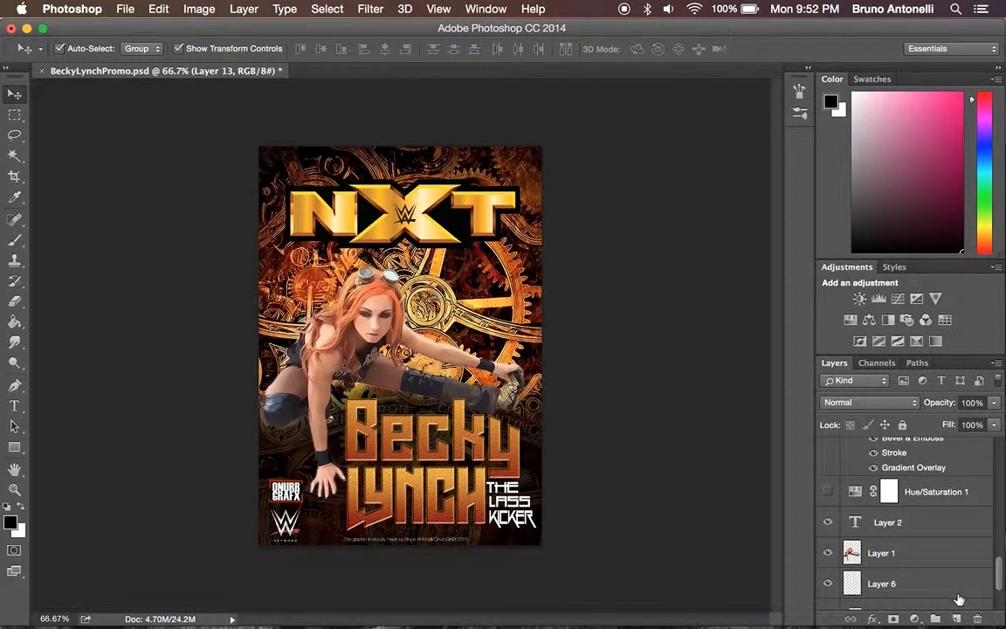
- Add a new Hue/Saturation adjustment layer above all layers and move its settings clear of the layer list
click(917, 620)
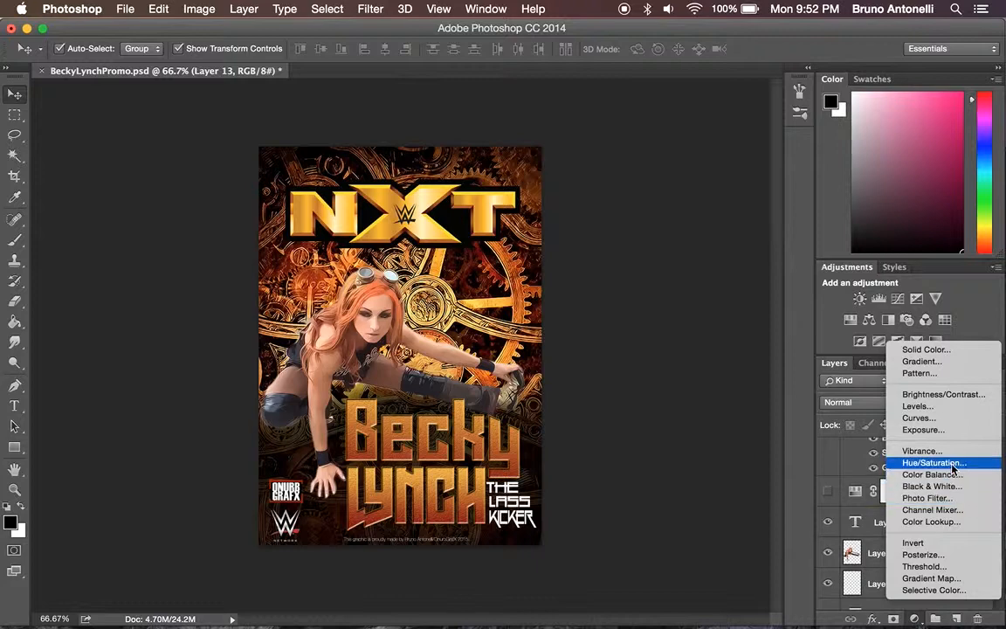
click(933, 462)
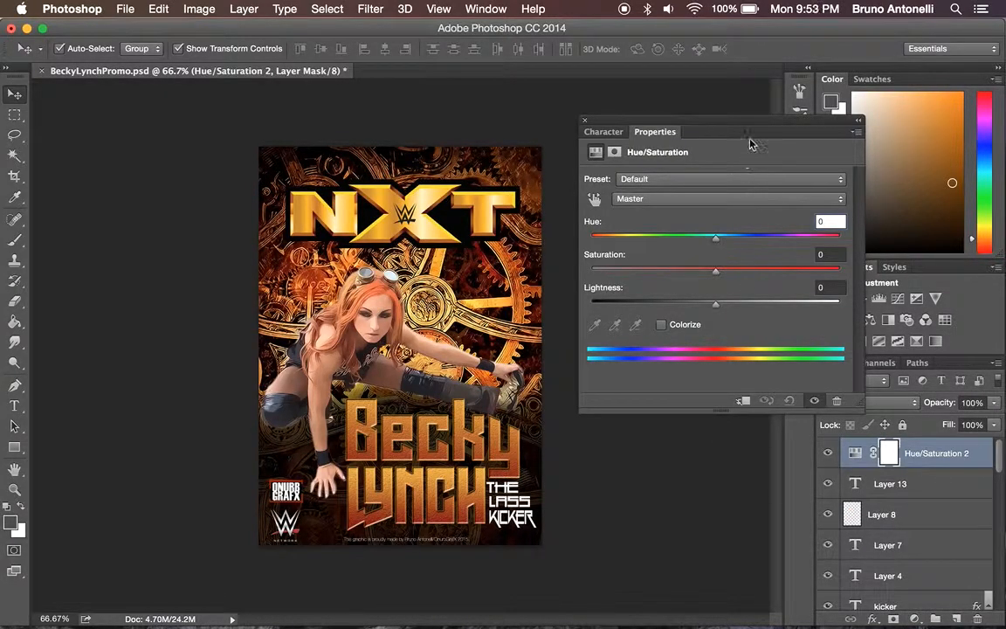
drag(749, 127, 724, 124)
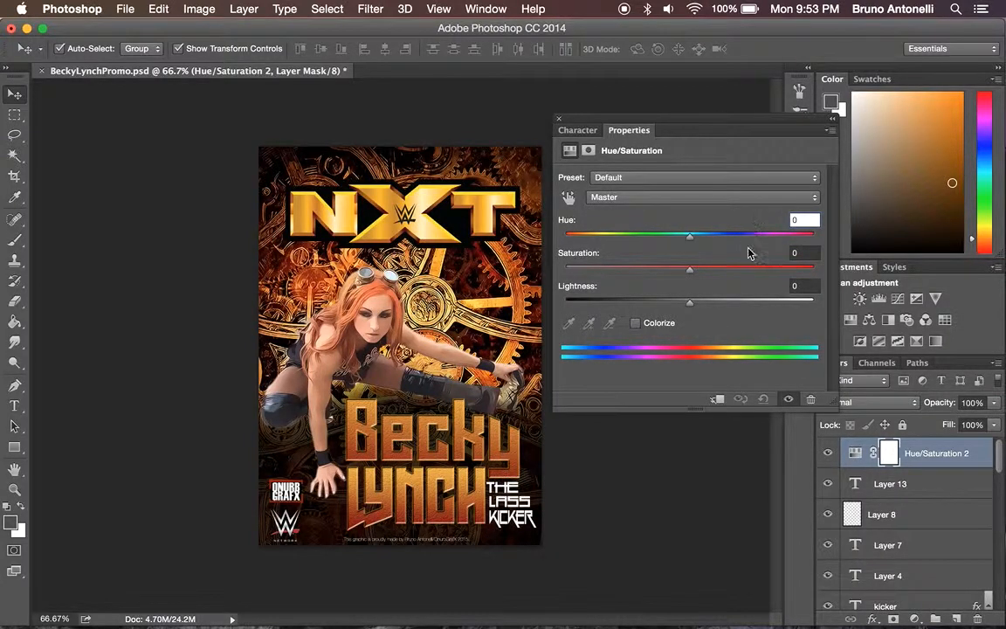
- Test master hue shifts of -38, -115 and -3 on the new Hue/Saturation adjustment
drag(690, 240, 642, 240)
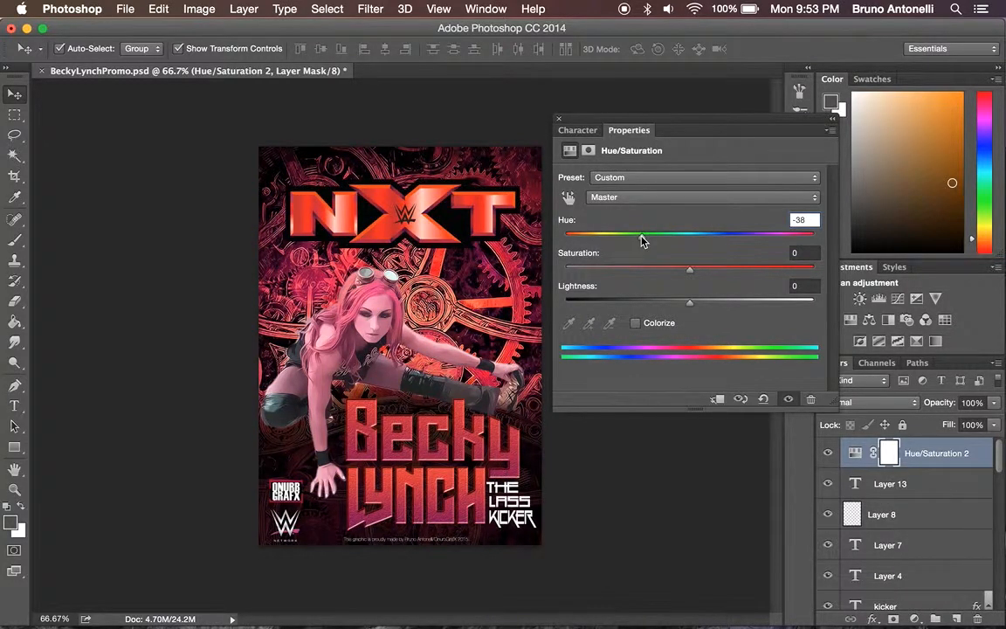
drag(642, 240, 599, 236)
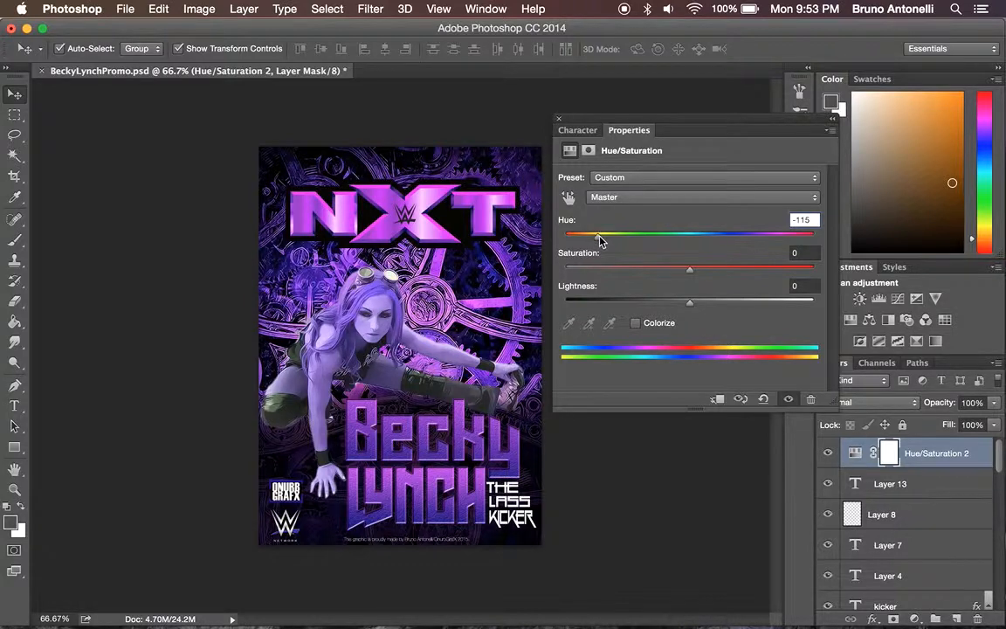
drag(600, 238, 685, 245)
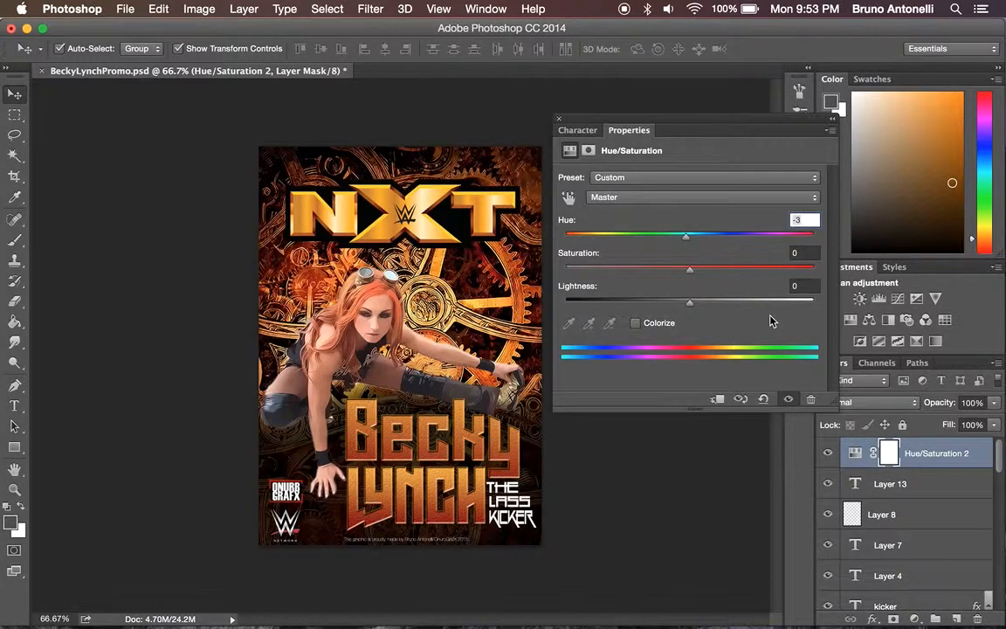
click(562, 123)
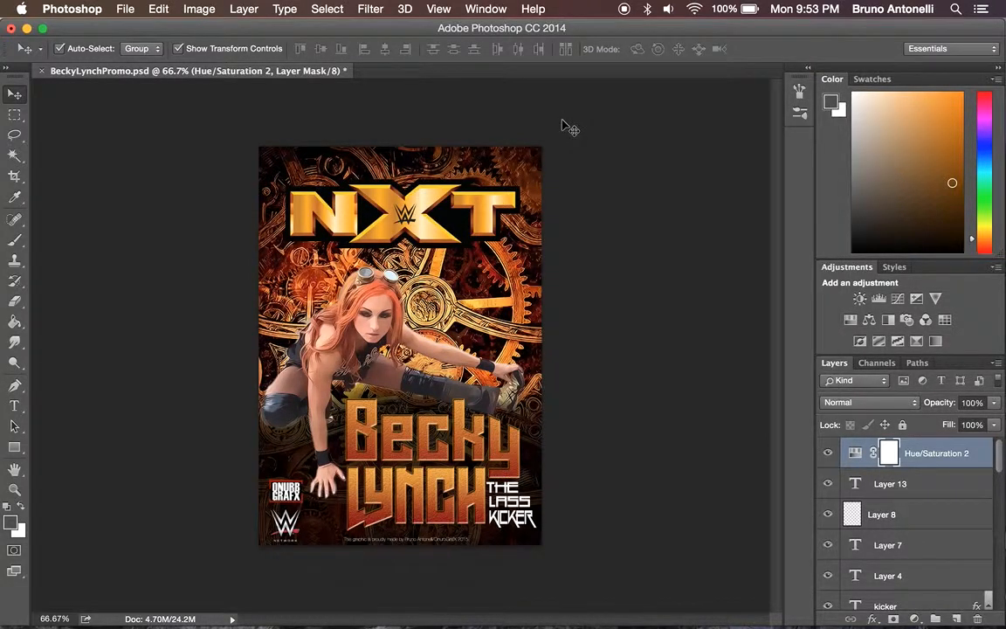
- Set the blending mode of the Hue/Saturation 2 layer to Soft Light
click(915, 409)
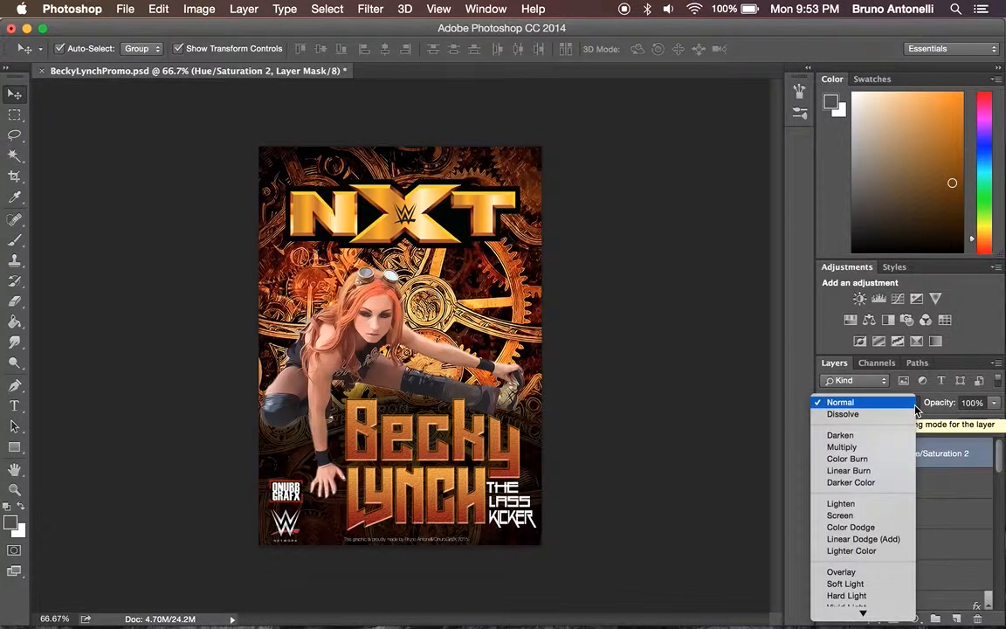
click(887, 587)
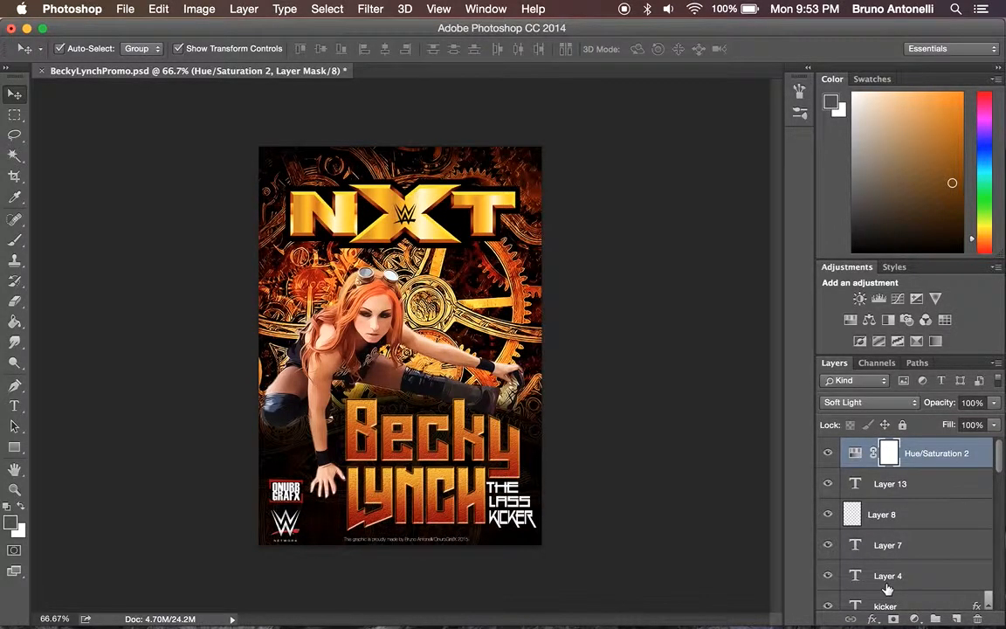
- Enable Colorize for the Hue/Saturation 2 adjustment, with hue 23, saturation 87 and lightness -64
double_click(856, 453)
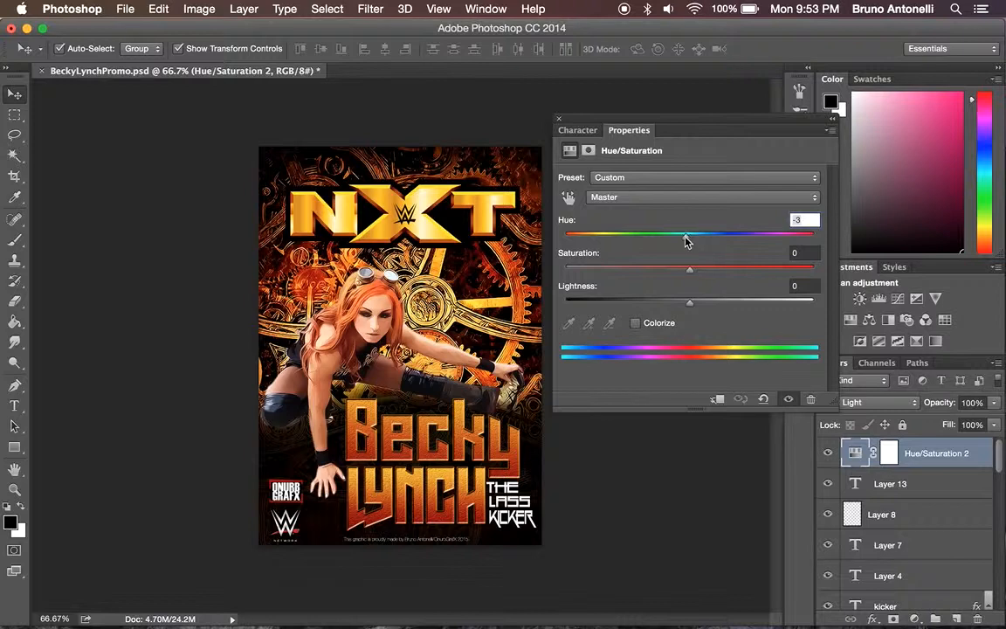
drag(689, 241, 581, 243)
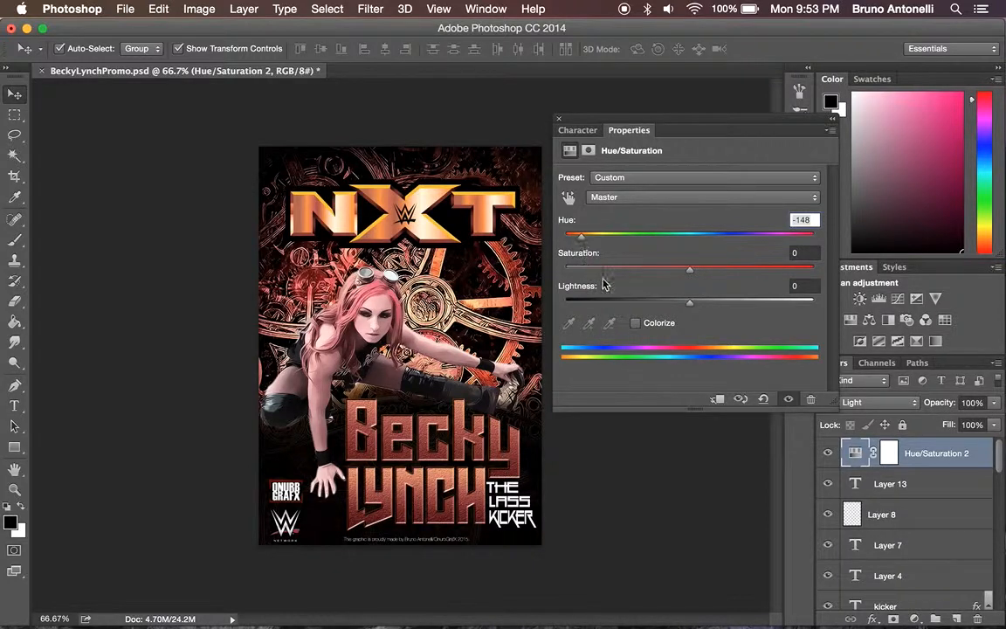
click(636, 324)
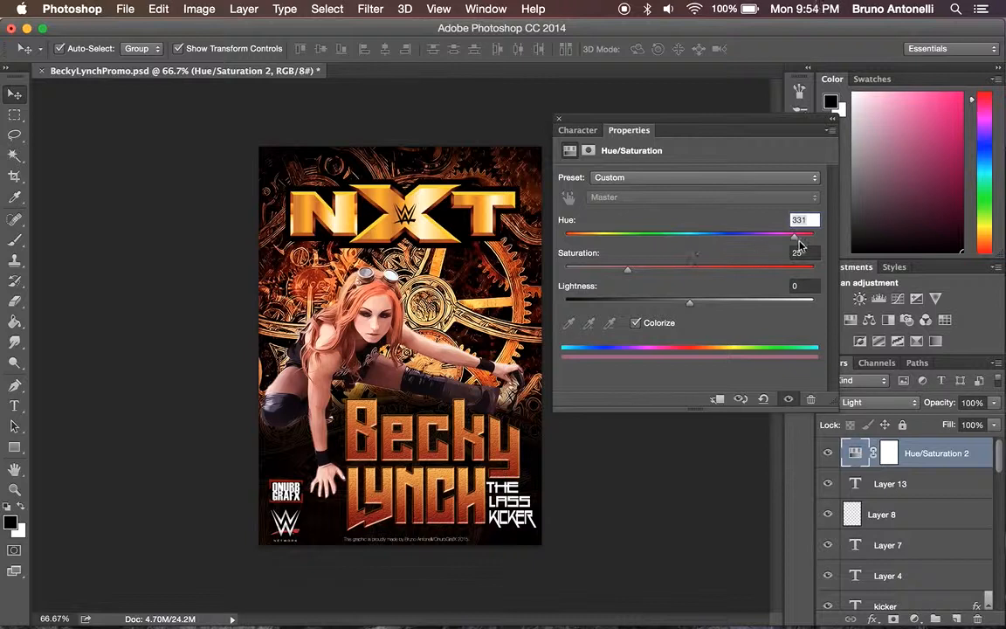
drag(794, 242, 582, 251)
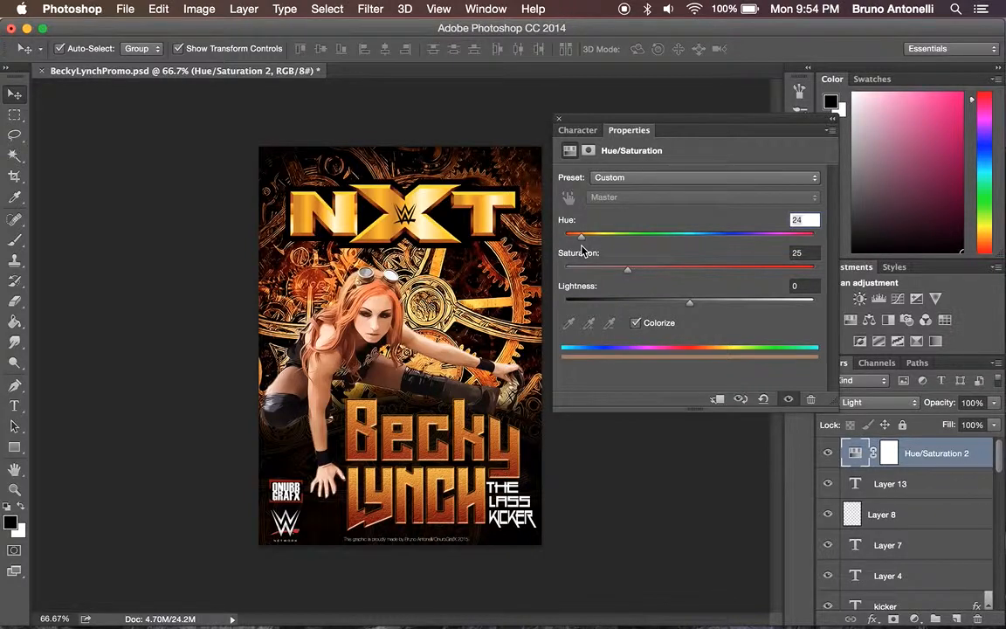
drag(582, 241, 580, 244)
drag(630, 276, 784, 286)
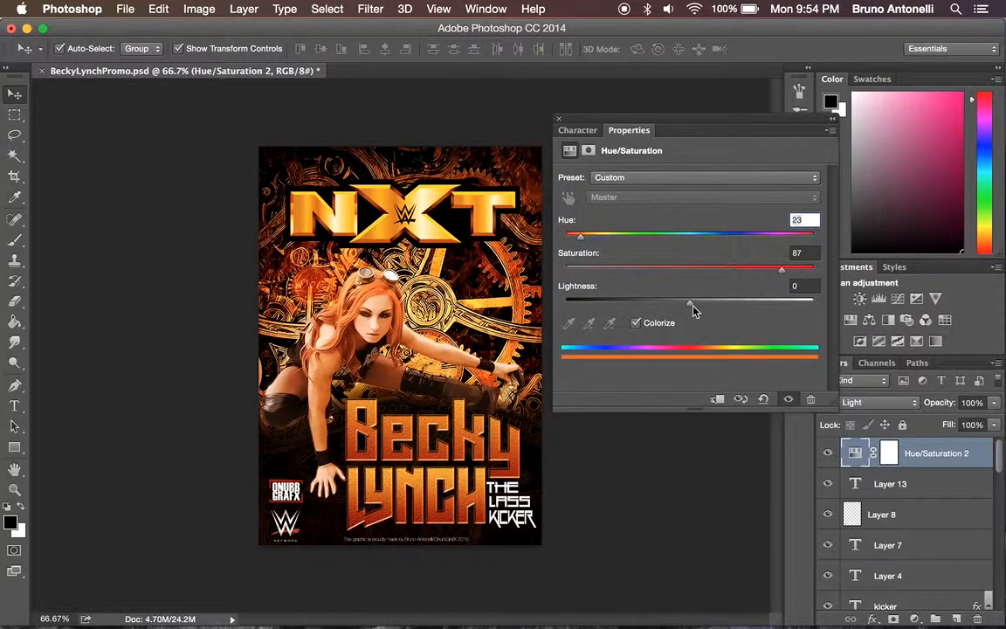
drag(695, 310, 610, 306)
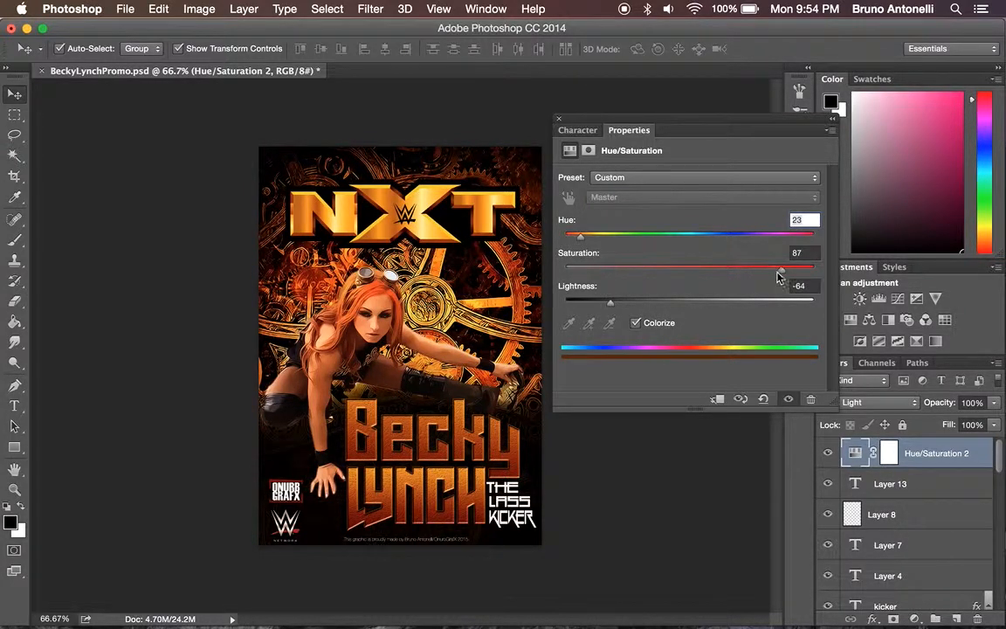
- Fine-tune the Hue/Saturation 2 colorizing to saturation 58, hue 55 and lightness -77
drag(782, 276, 709, 271)
drag(579, 237, 602, 246)
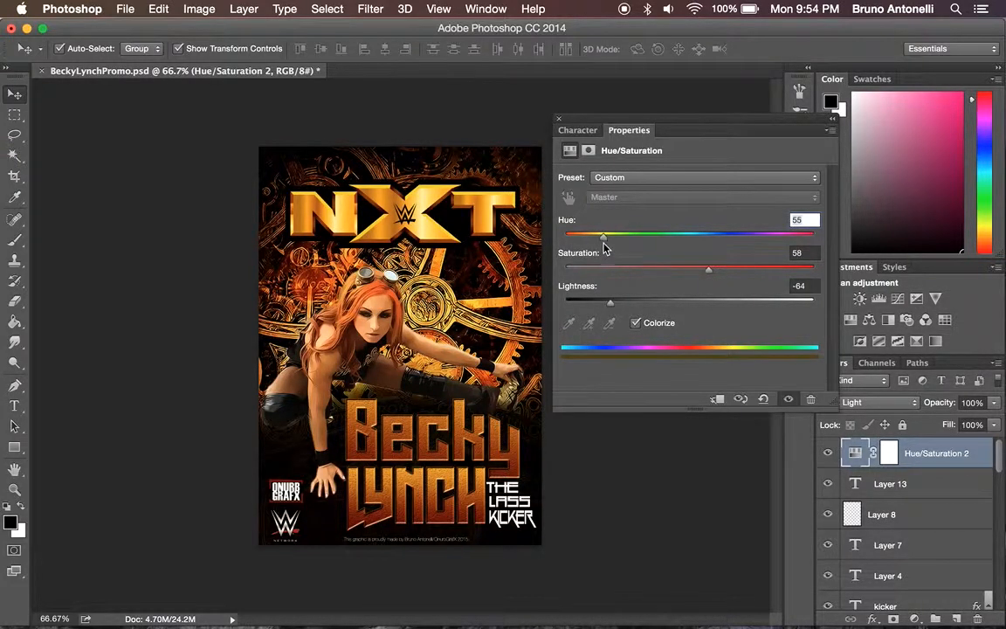
drag(611, 306, 592, 310)
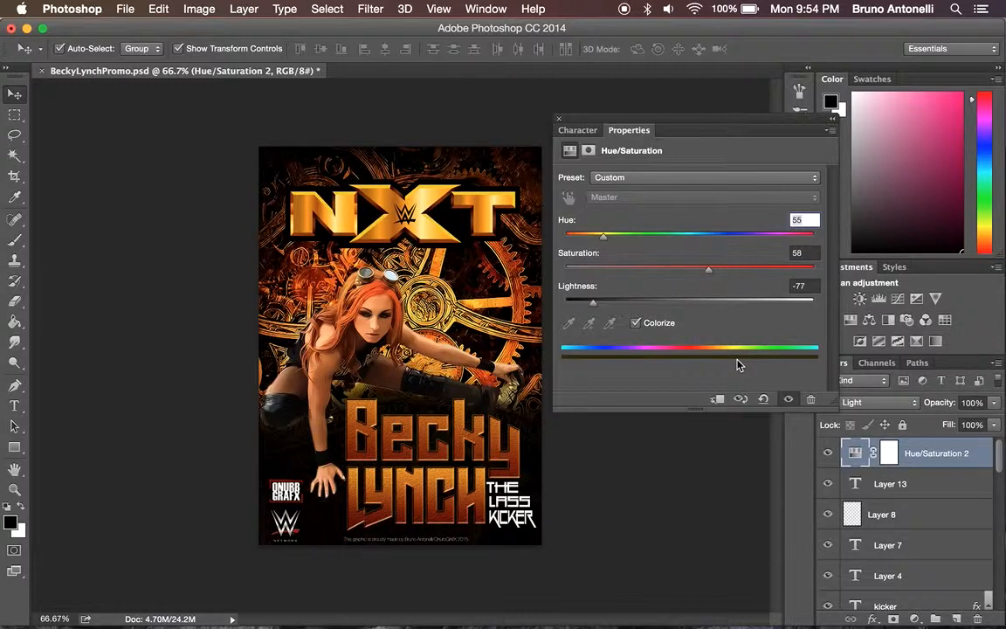
click(560, 121)
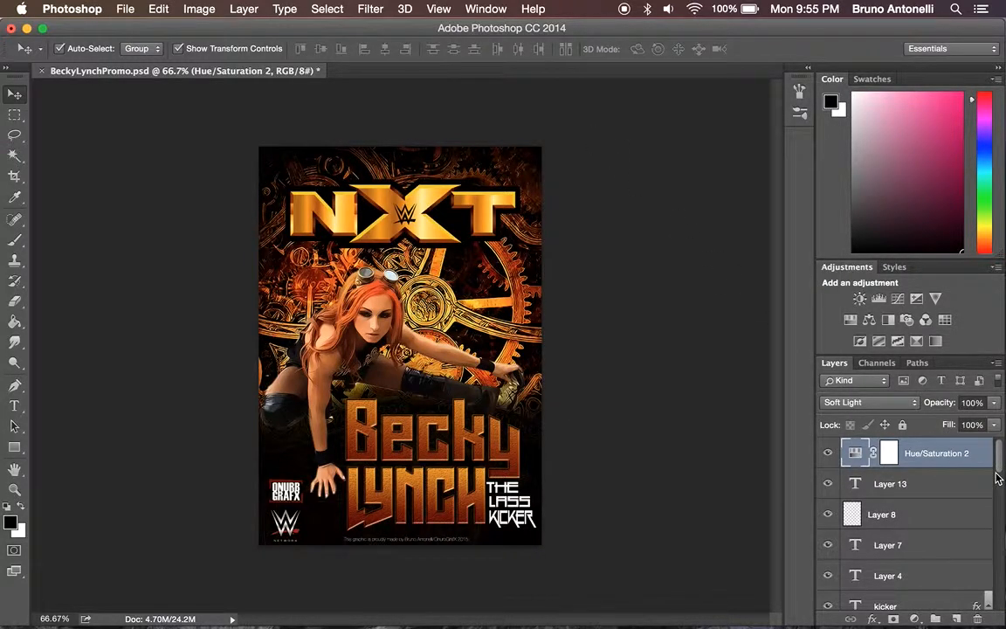
- Compare the poster with and without the Hue/Saturation 2 layer, leaving the layer visible
click(828, 455)
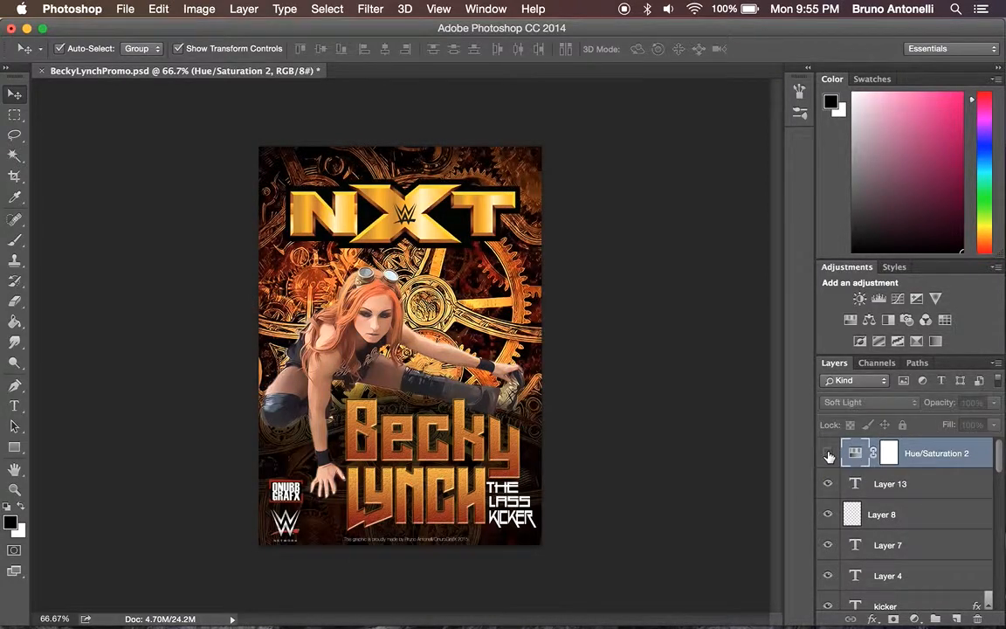
click(829, 455)
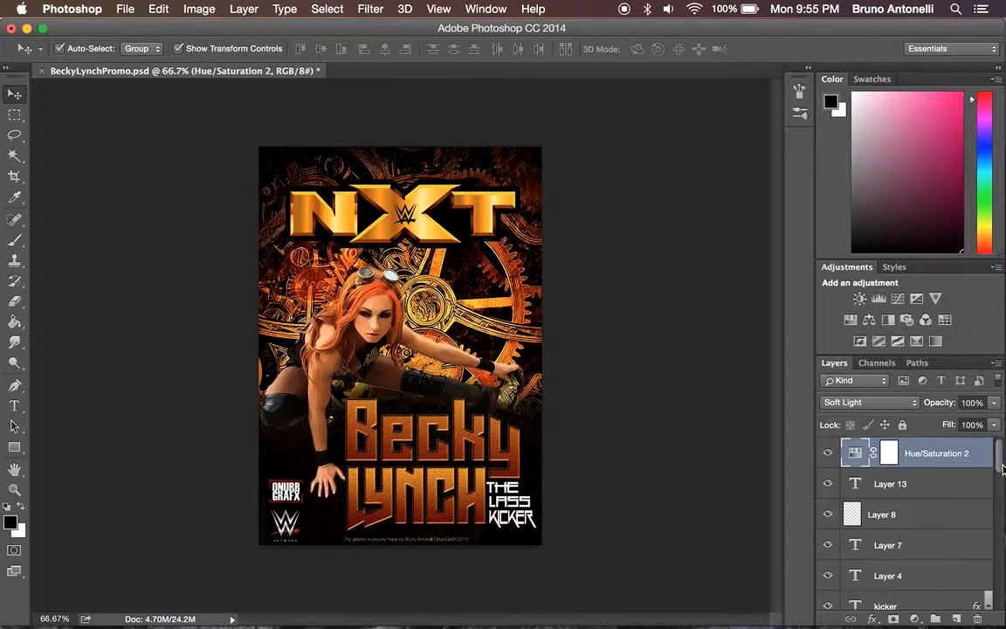
mouse_move(1003, 469)
mouse_down()
mouse_move(1004, 522)
mouse_move(999, 452)
mouse_up()
- Search this Mac for "aj" and open the AJLEE.jpg poster image
click(116, 8)
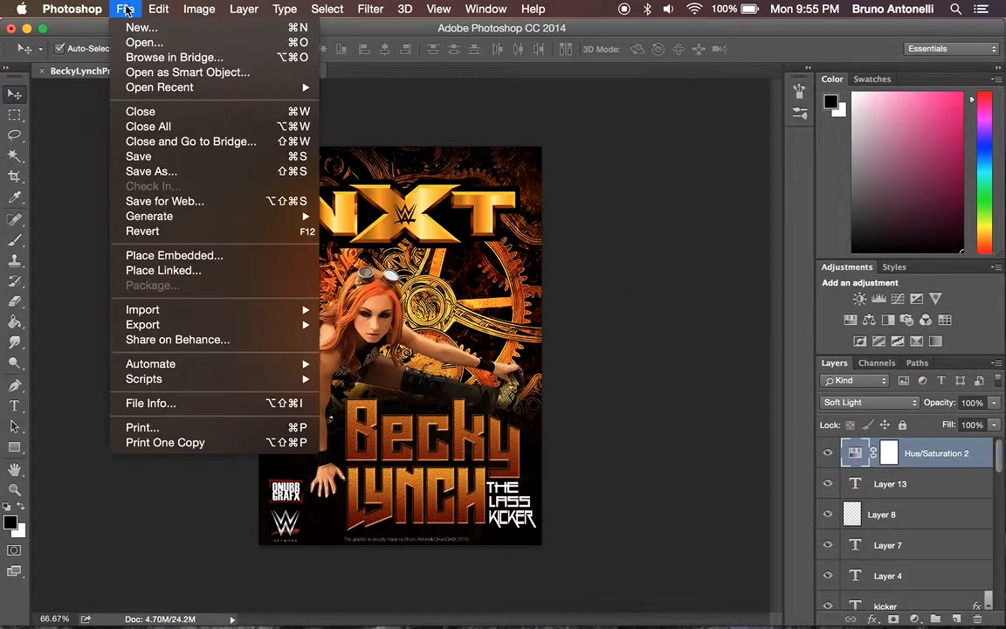
click(135, 41)
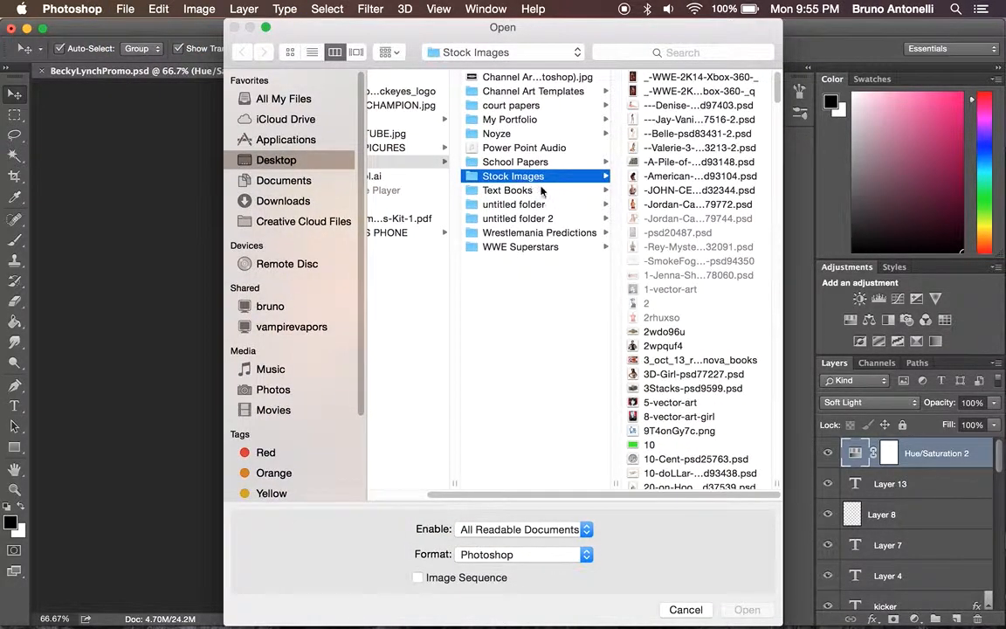
click(669, 52)
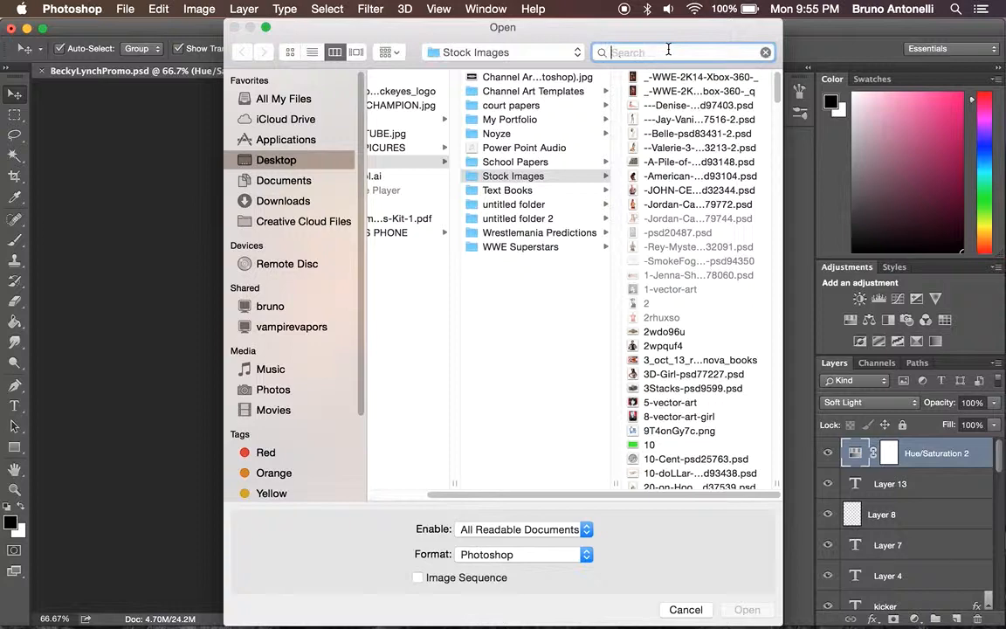
text(aj)
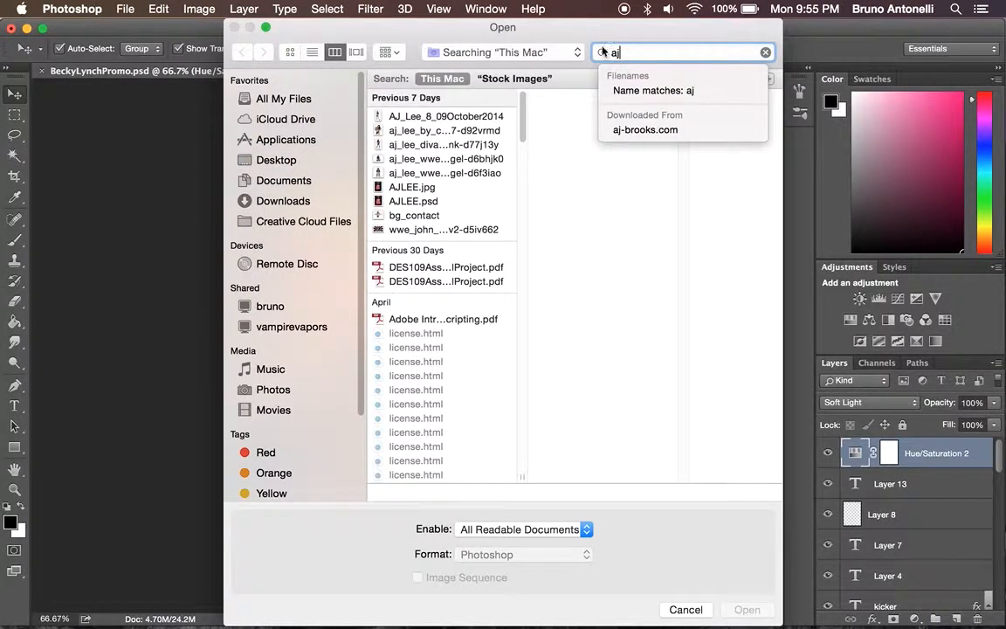
click(389, 186)
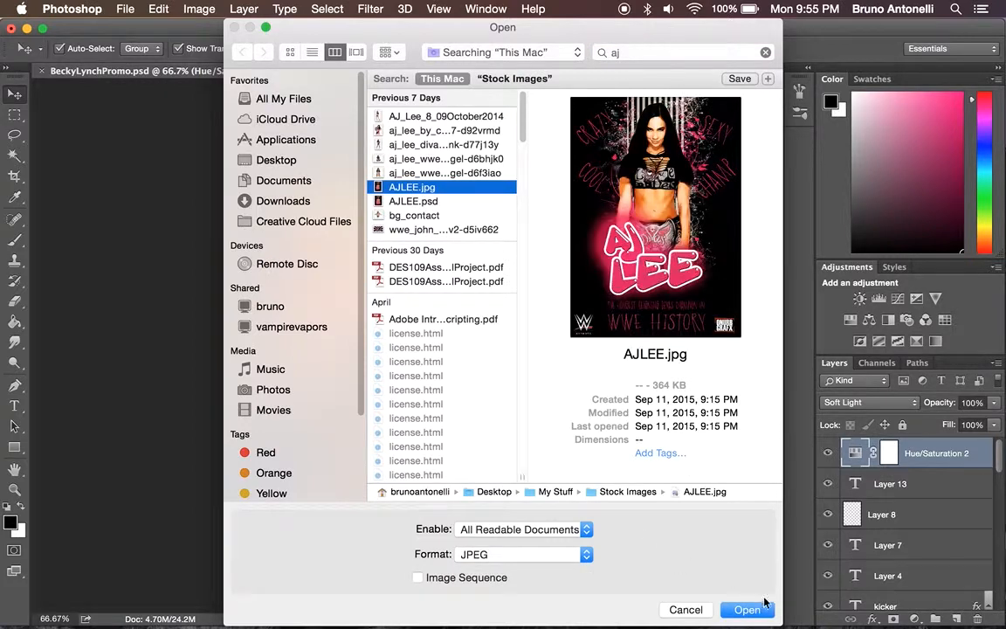
key(Return)
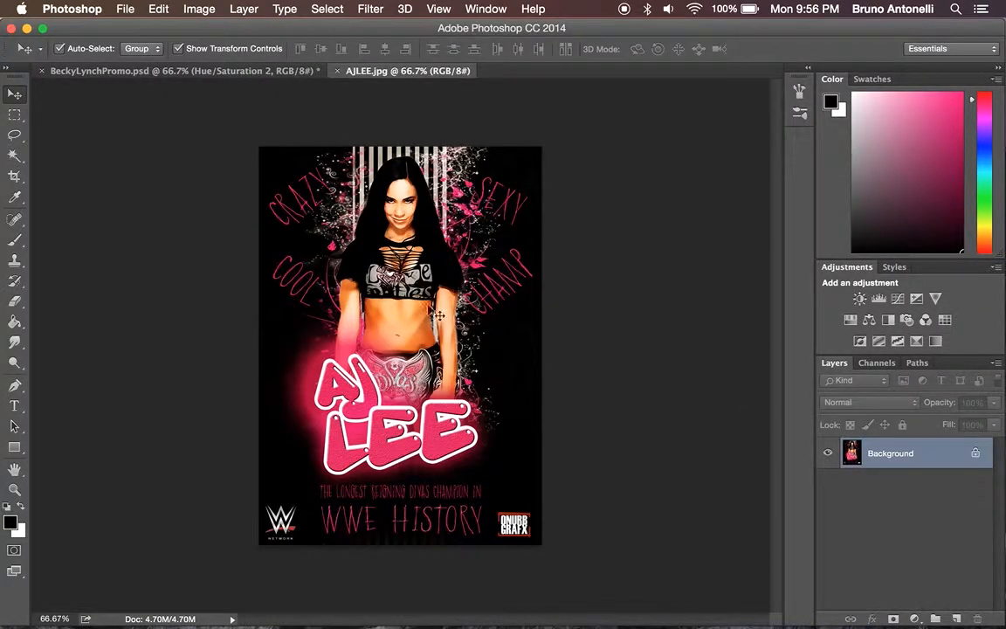
- Search this Mac for "aj lee" and open the layered poster file AJLEE.psd
click(119, 7)
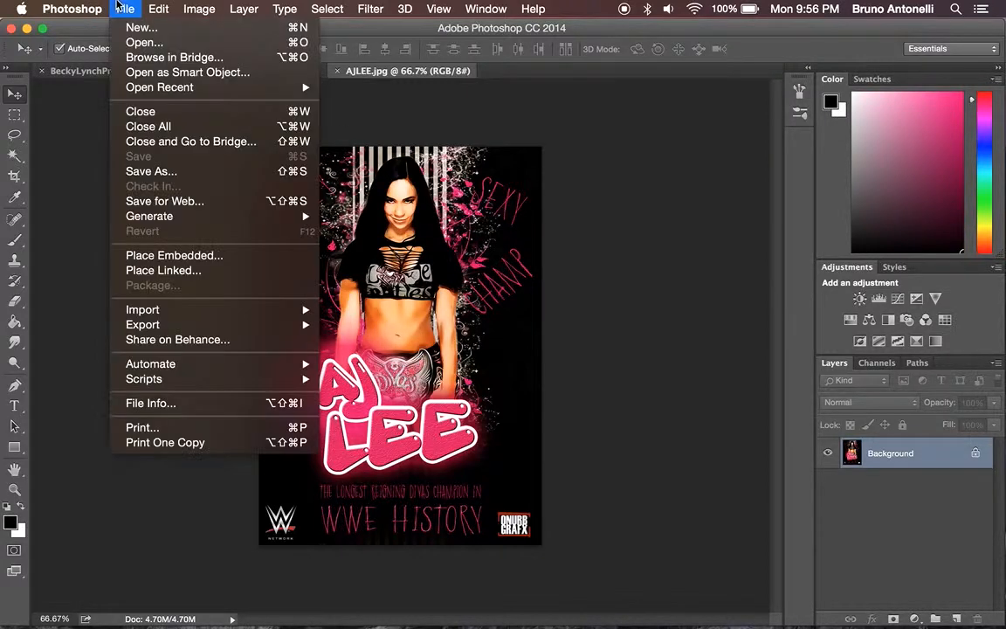
click(145, 43)
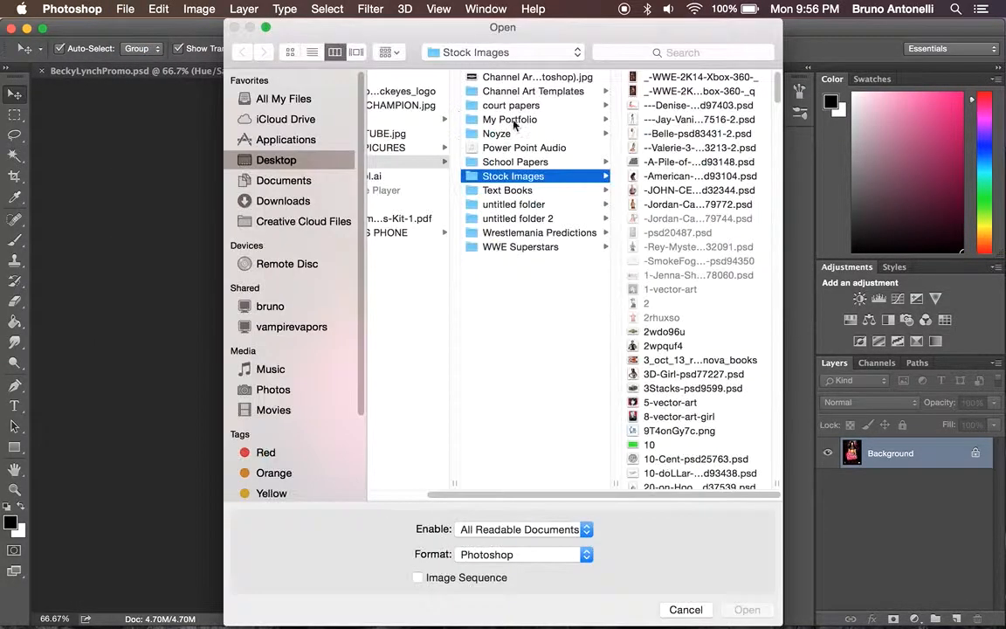
click(648, 52)
text(a)
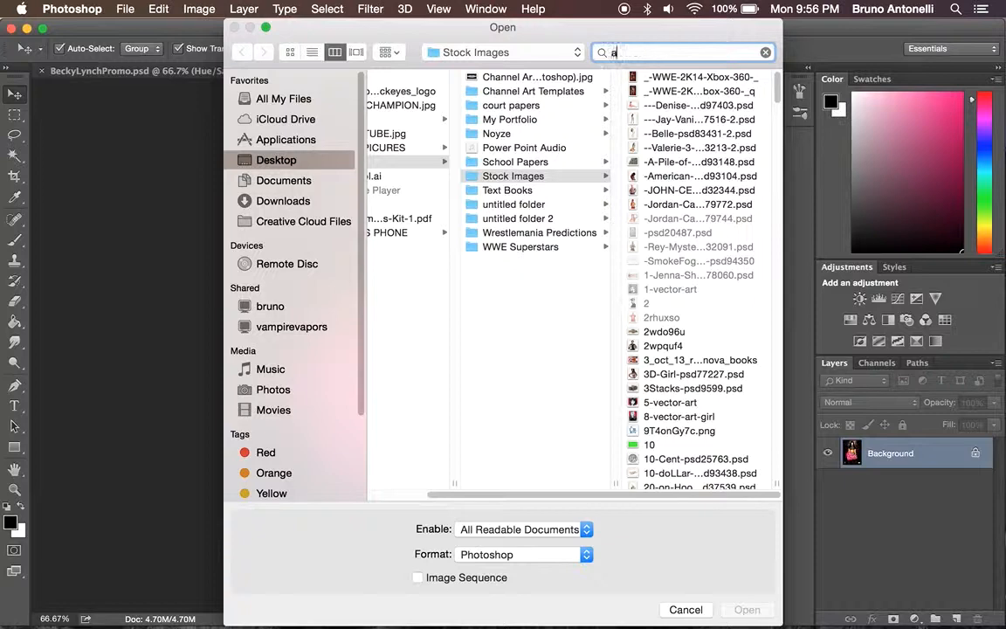
text(j lee)
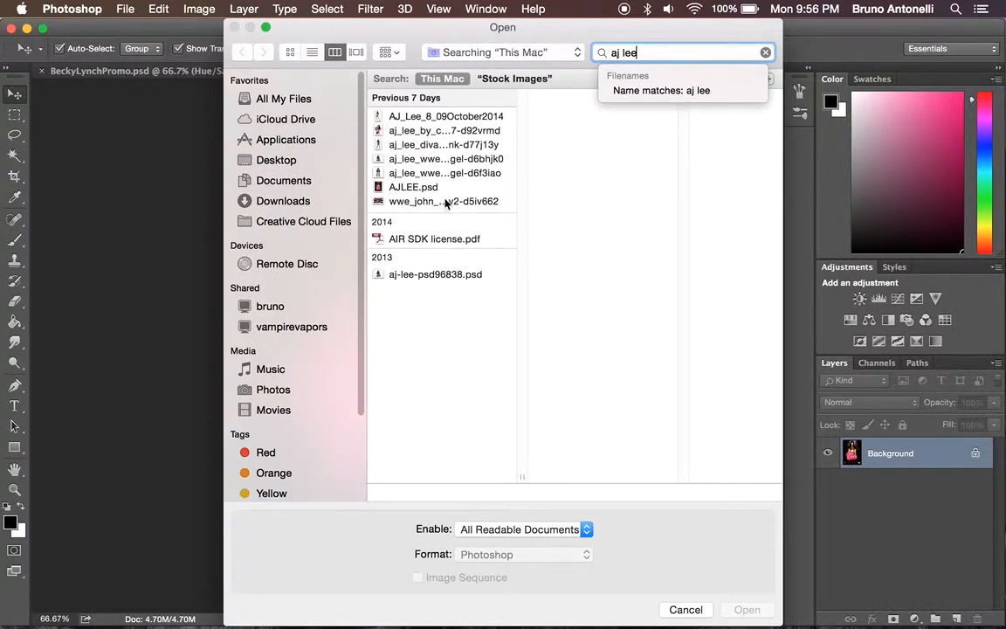
click(403, 186)
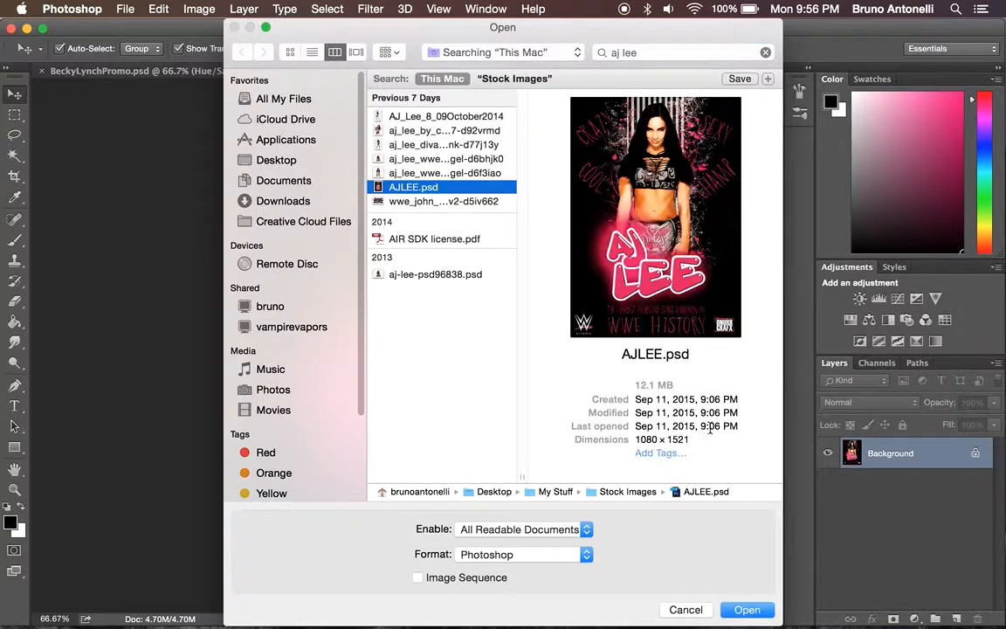
click(747, 610)
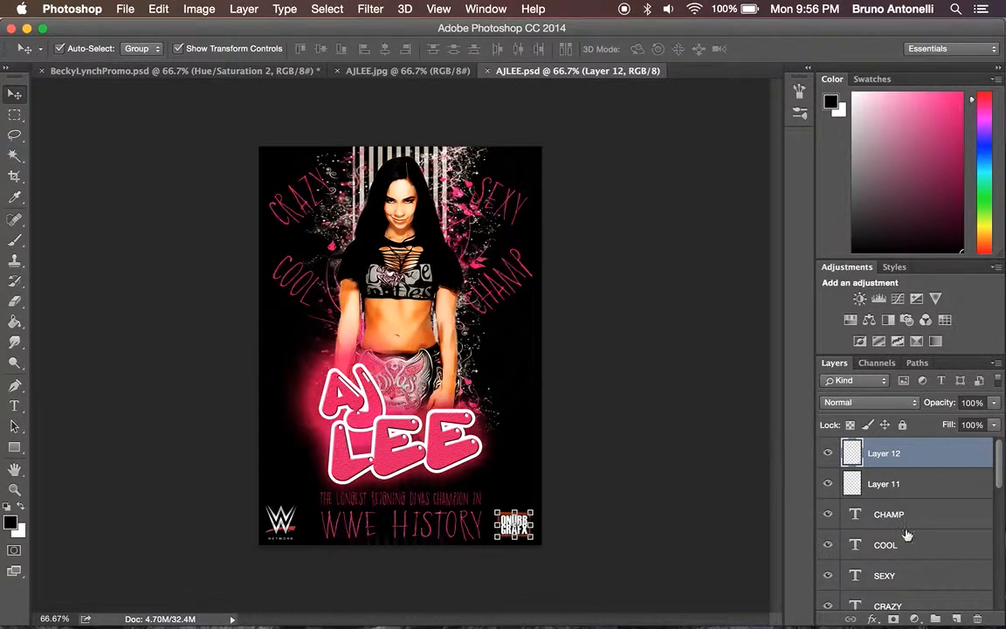
- Compare the AJ Lee poster with and without its Hue/Saturation 1 layer, leaving the layer visible
scroll(923, 545, down, 3)
scroll(925, 545, down, 2)
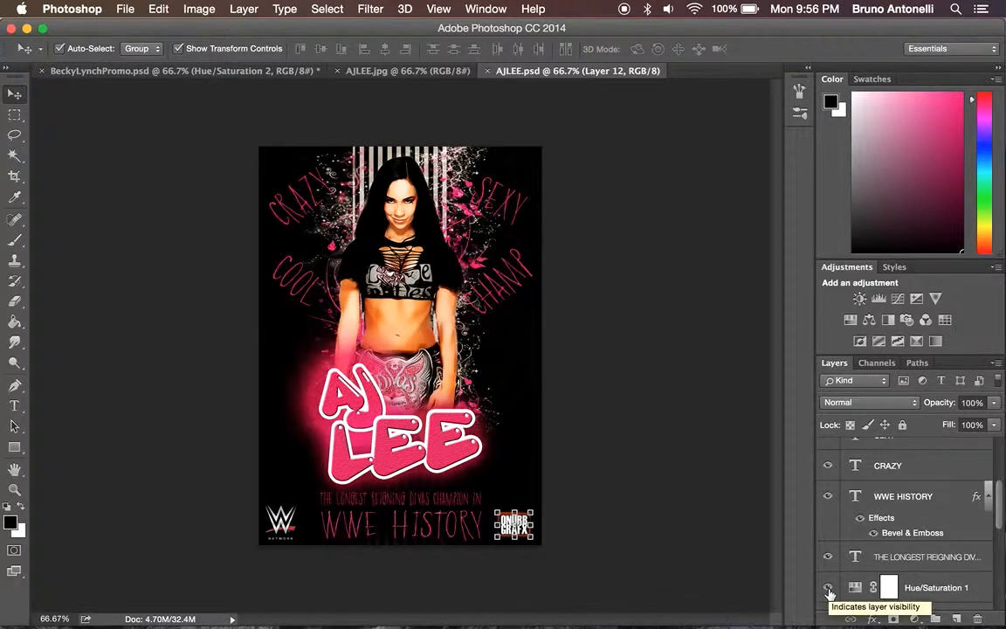
click(828, 590)
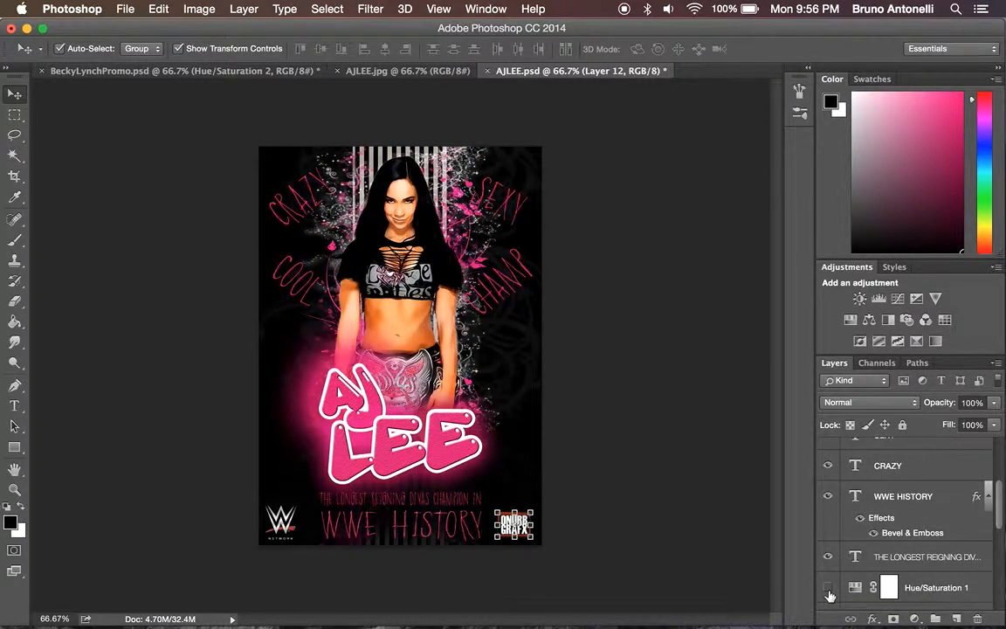
click(828, 589)
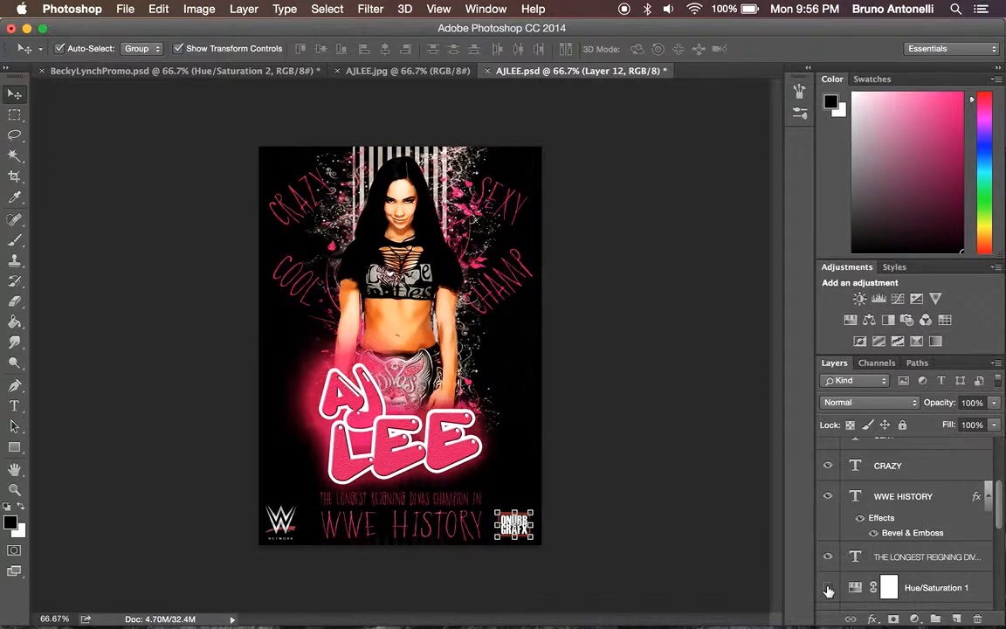
click(828, 590)
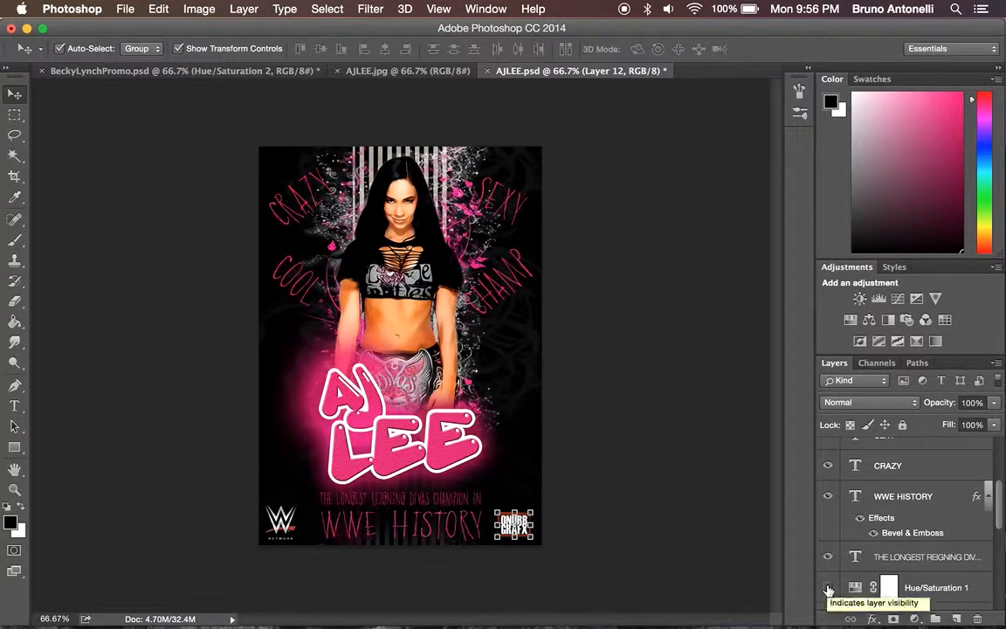
click(828, 590)
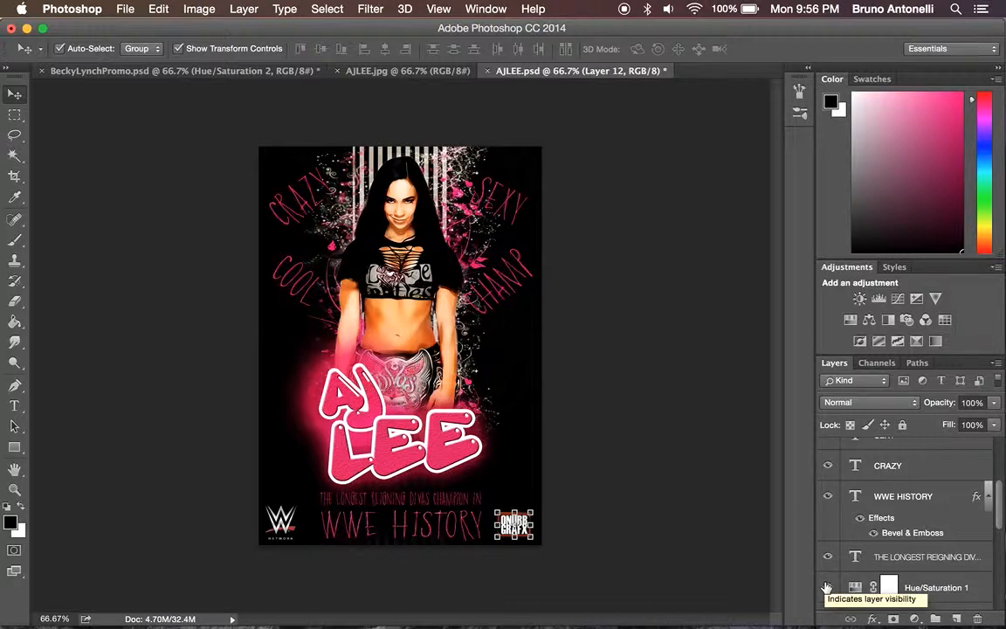
click(828, 587)
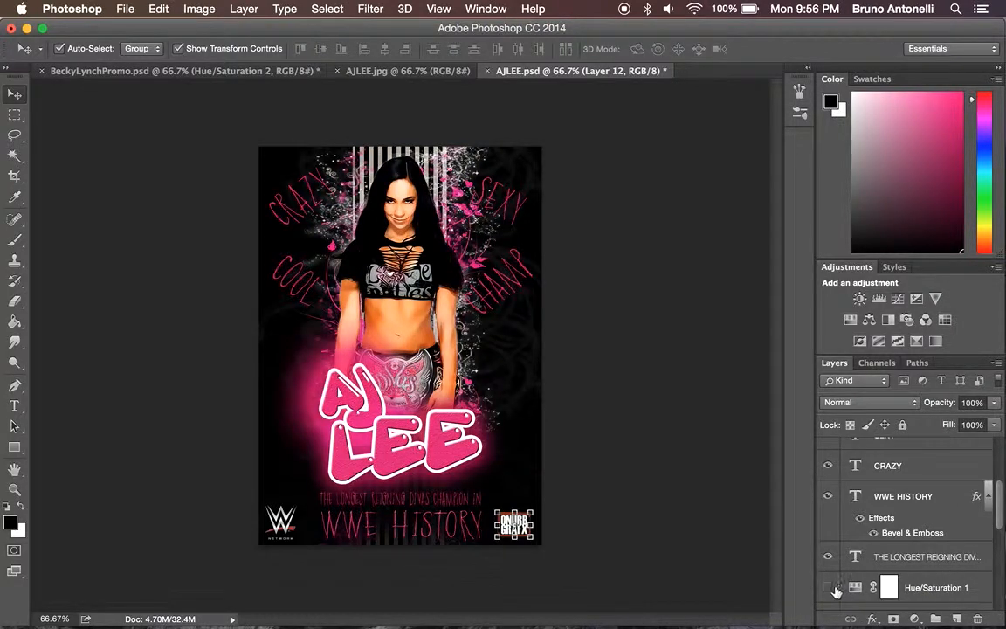
click(828, 588)
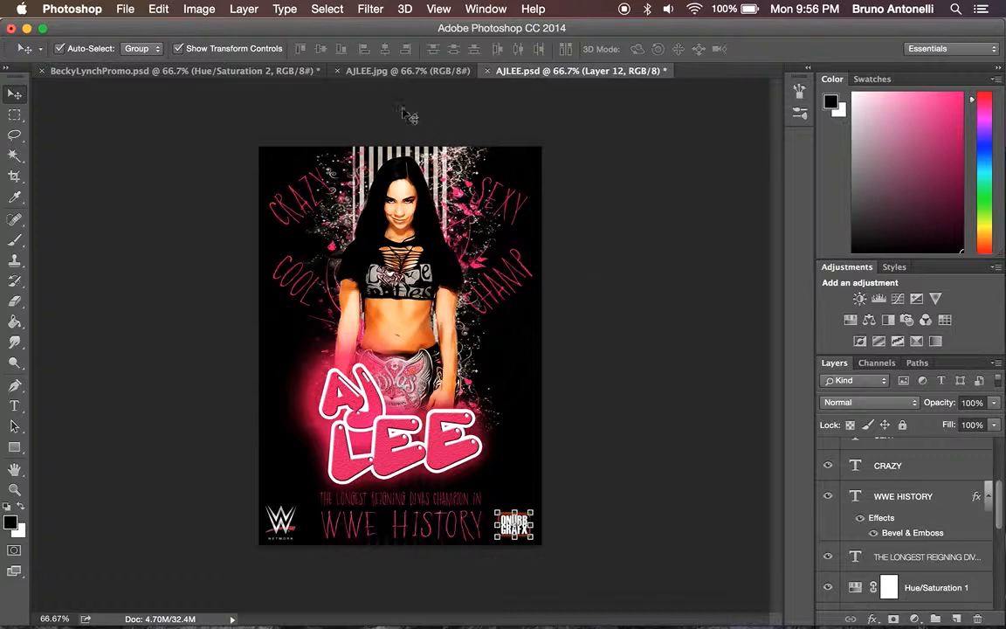
- View the AJLEE.jpg document briefly and return to the BeckyLynchPromo.psd document
click(405, 73)
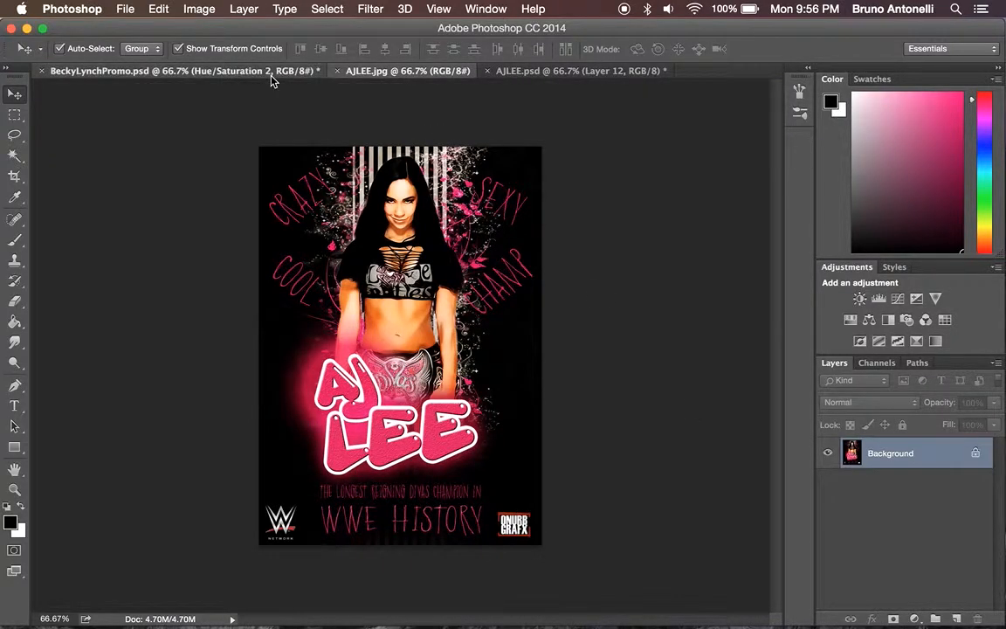
click(271, 75)
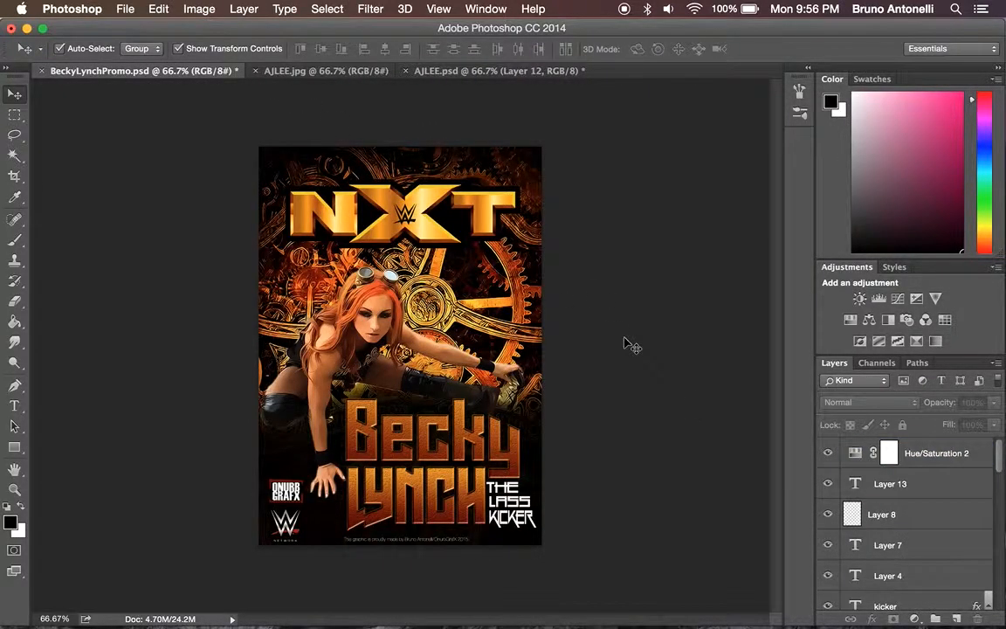